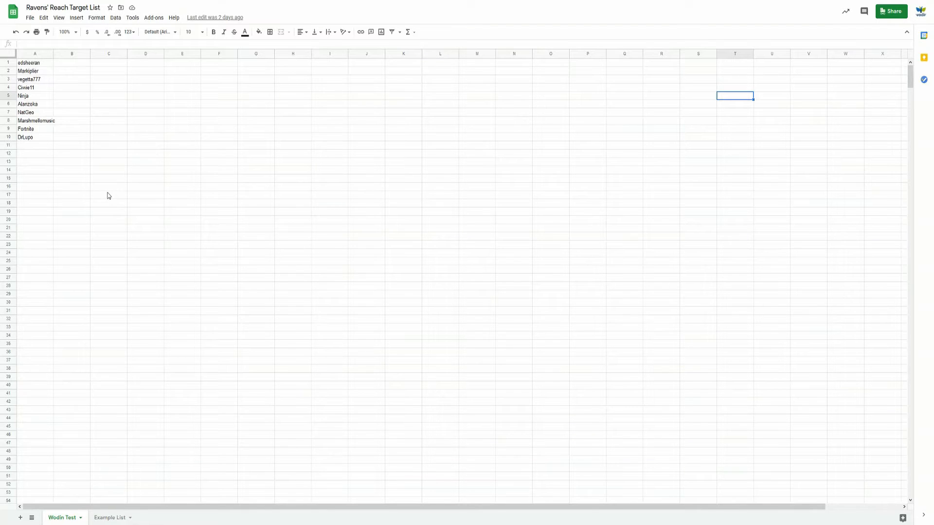
Step: Fetch all Wodin data for the handles listed in A1:A11 of the Wodin Test sheet
drag(34, 63, 33, 146)
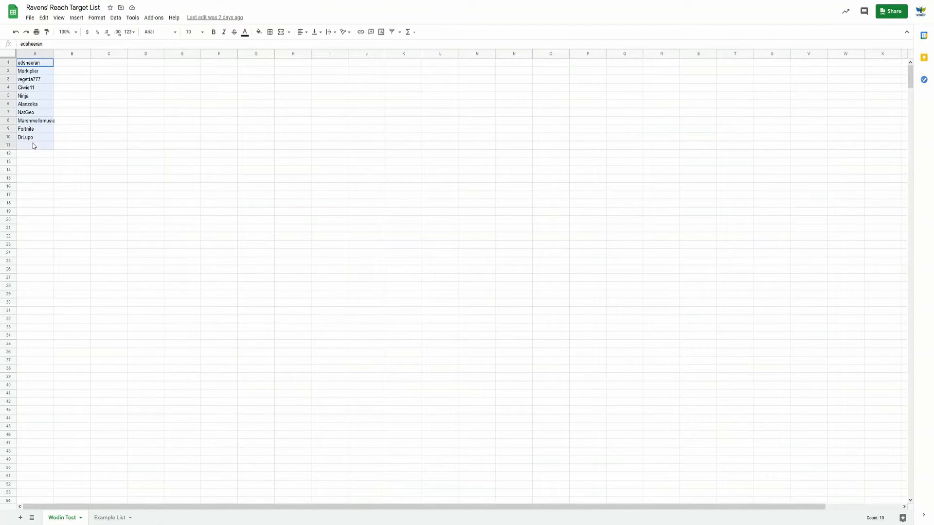
click(154, 18)
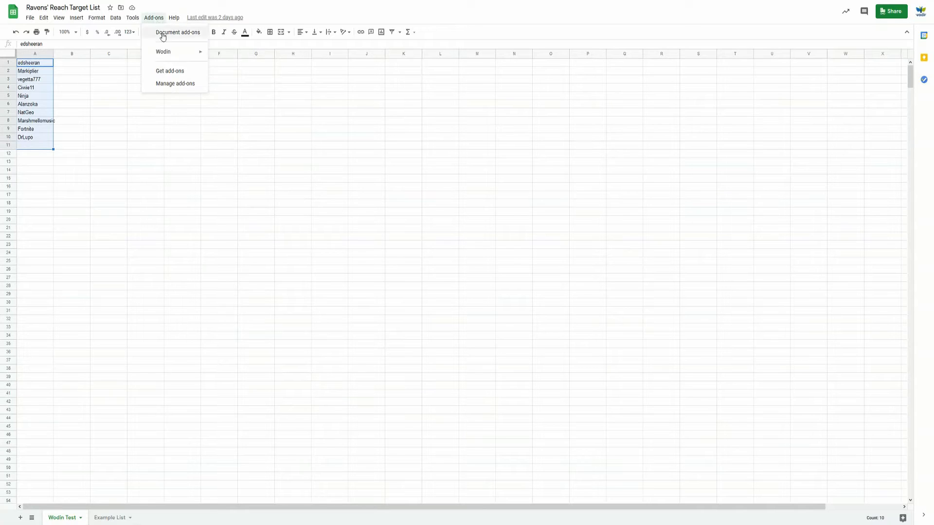
mouse_move(189, 55)
click(229, 54)
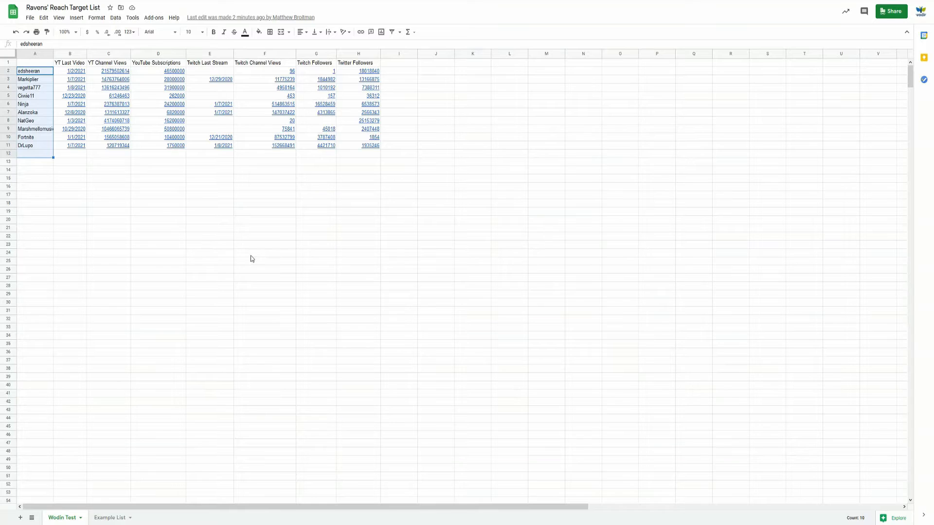
mouse_move(125, 84)
Step: Fetch YouTube data with Wodin for the influencer entries in the Example List sheet's Youtube column
click(114, 518)
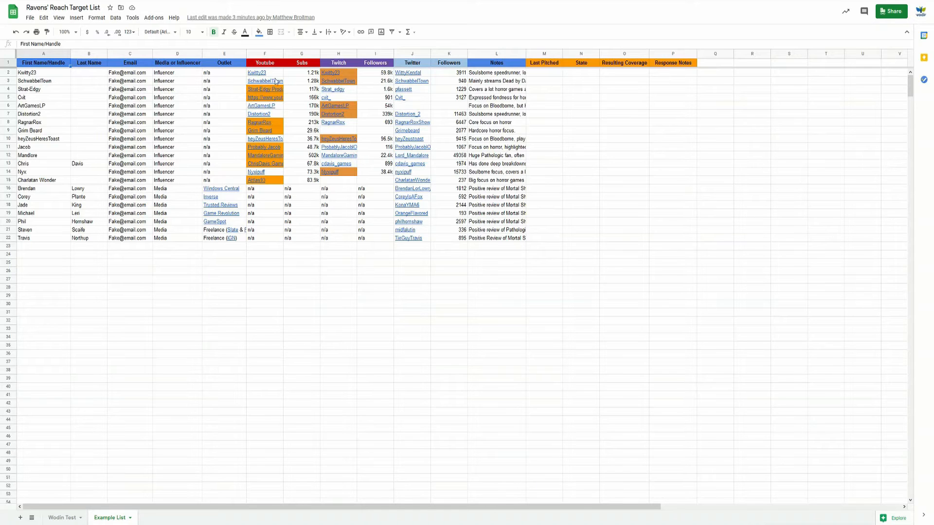
drag(273, 73, 267, 180)
click(154, 18)
mouse_move(163, 52)
click(246, 94)
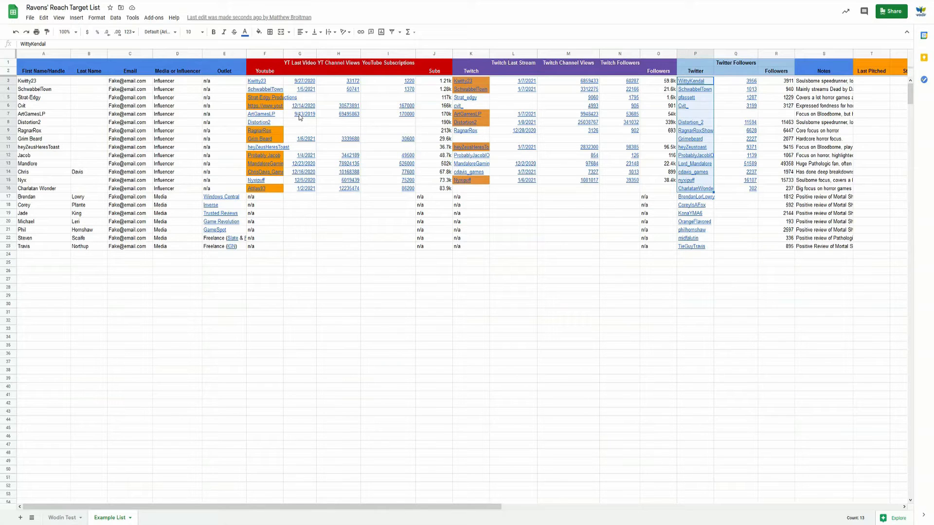
Step: Open the RagnarRox YouTube channel from its link in the Youtube column and open its Majora's Mask video
mouse_move(316, 114)
mouse_move(400, 166)
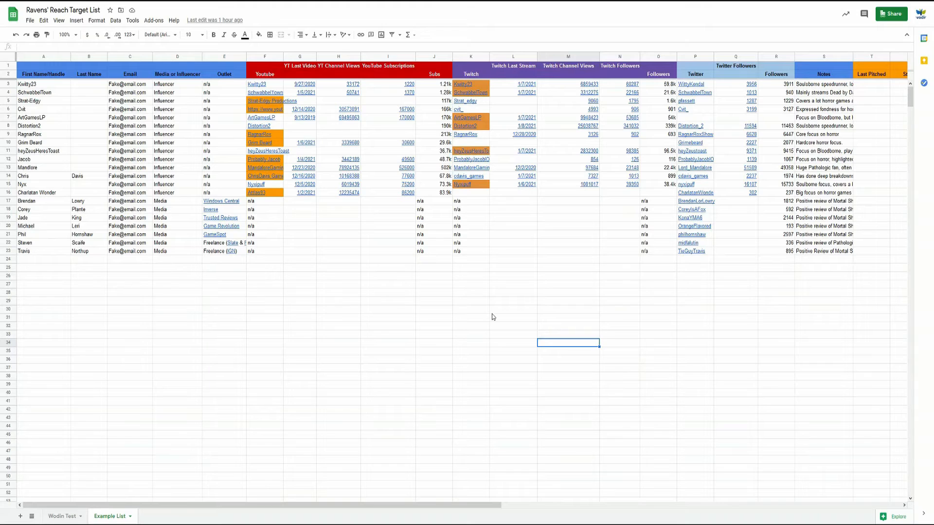
click(265, 138)
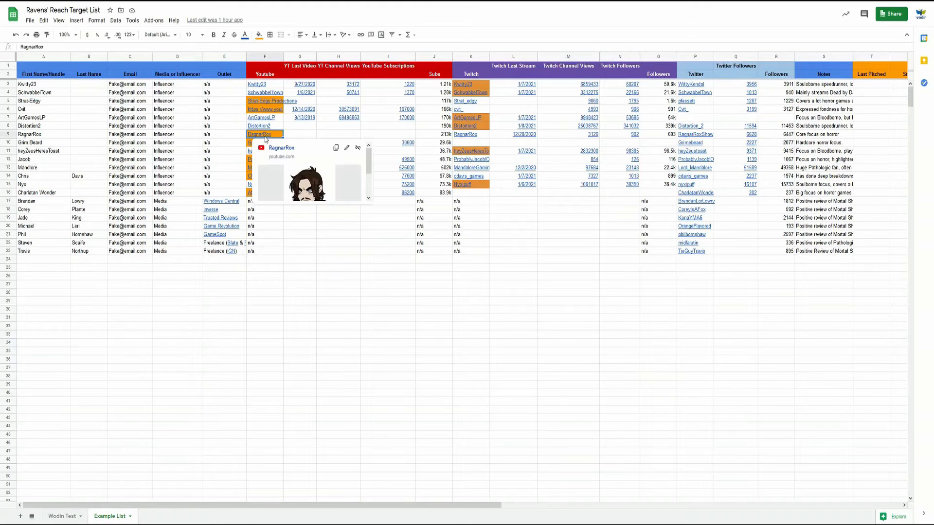
click(273, 148)
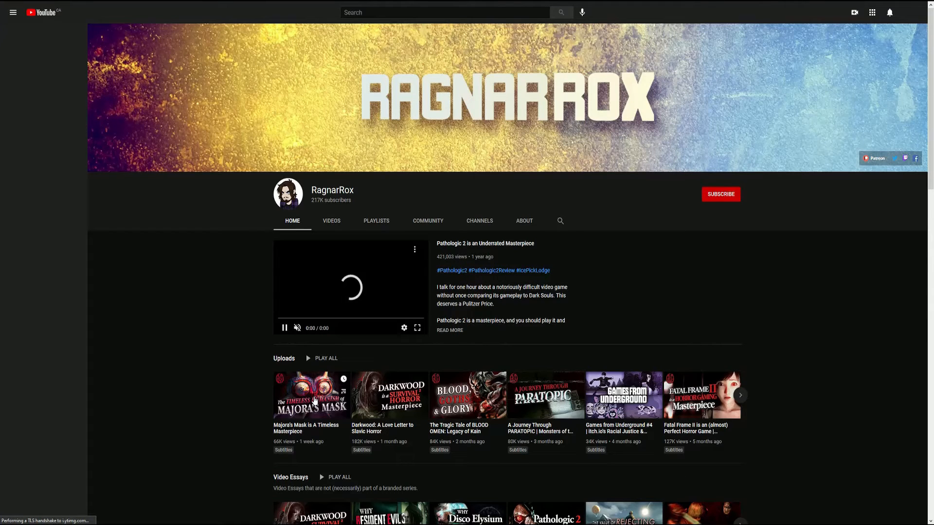
click(314, 400)
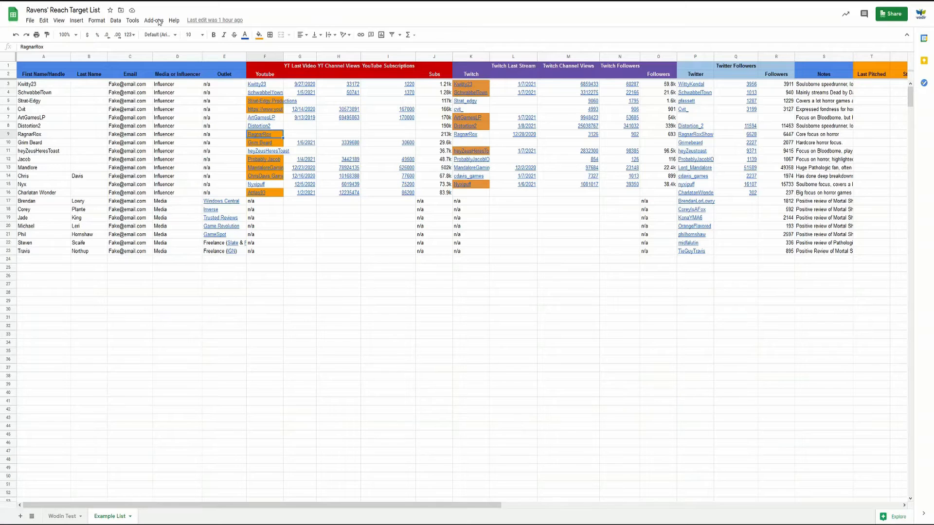
click(279, 136)
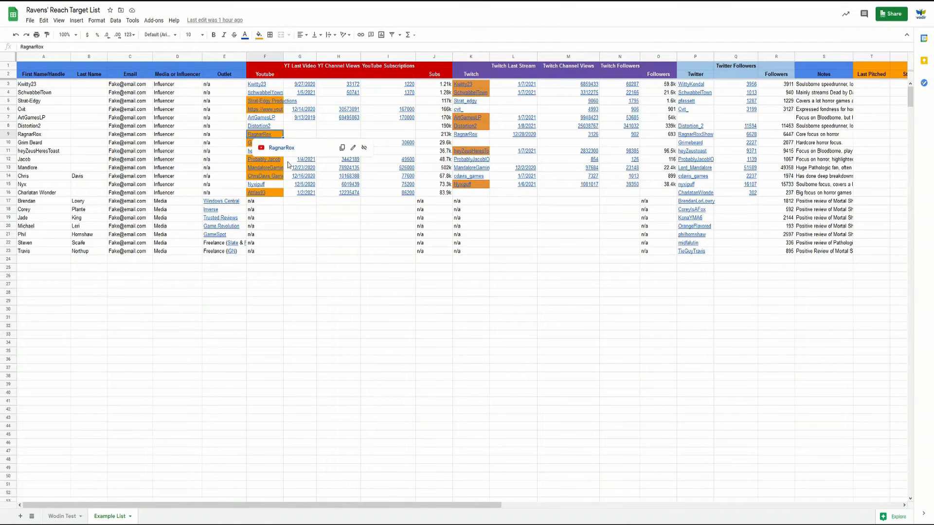
text(https://www.youtube.com/channel/UCFg9-S0cfu3UvBYuSNFT9hQ)
click(338, 325)
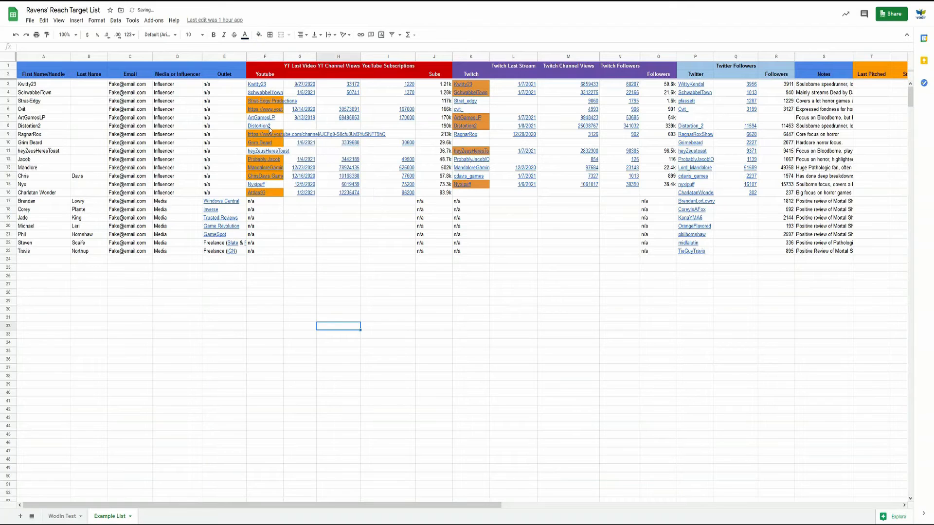
Step: Fetch YouTube data with Wodin for the RagnarRox channel URL cell
click(272, 136)
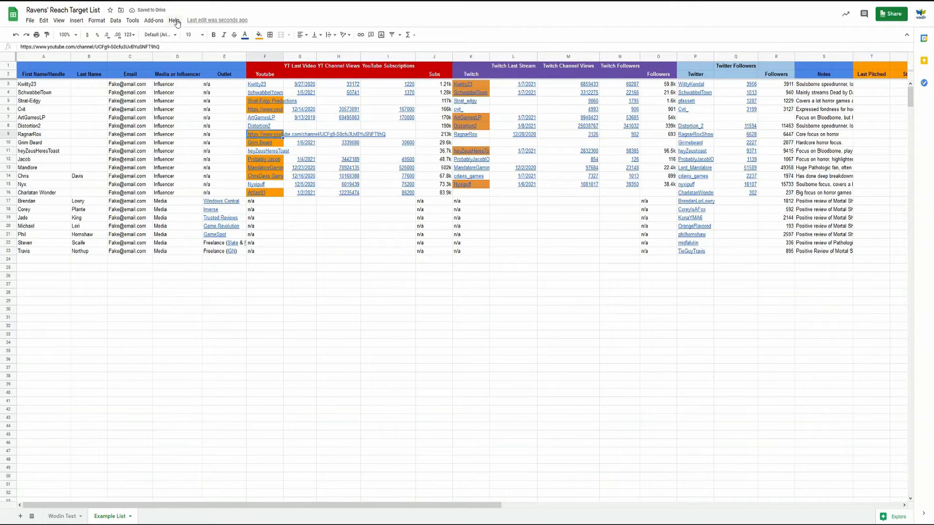
click(153, 20)
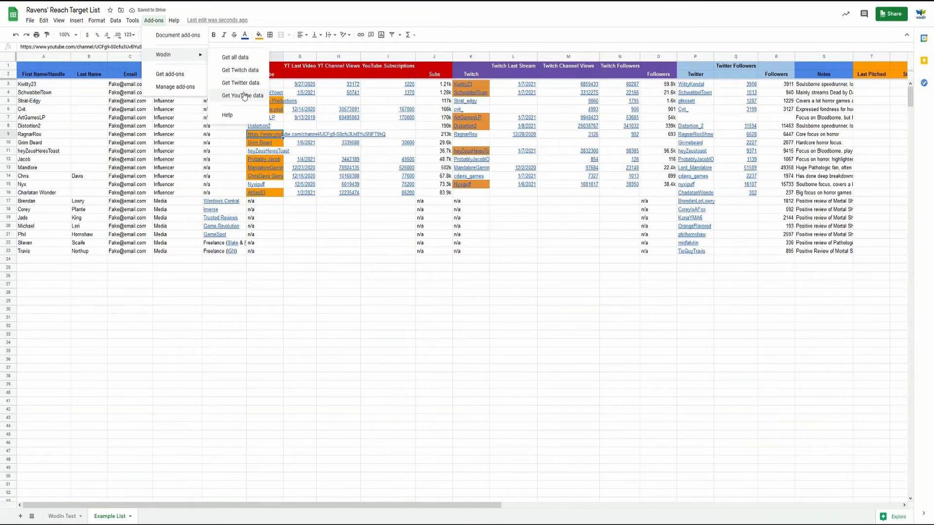
click(229, 95)
mouse_move(356, 135)
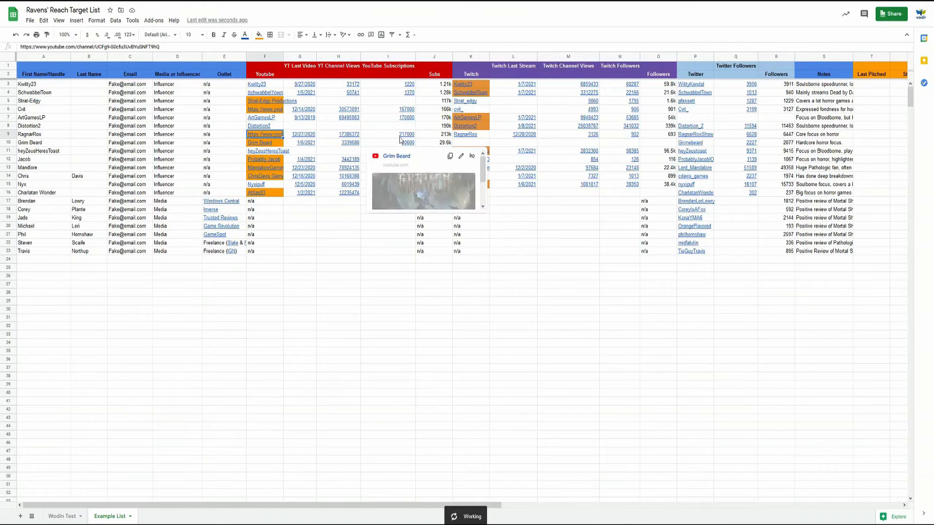
mouse_move(411, 140)
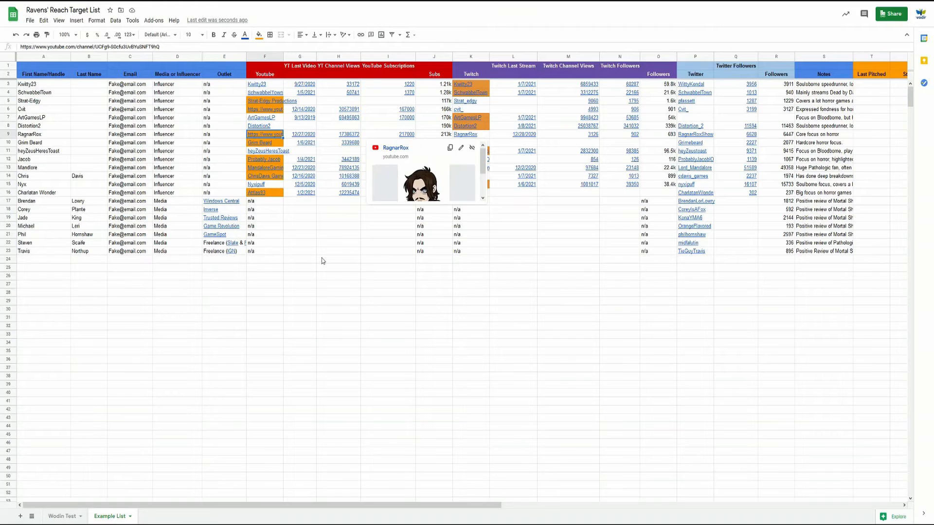
click(328, 361)
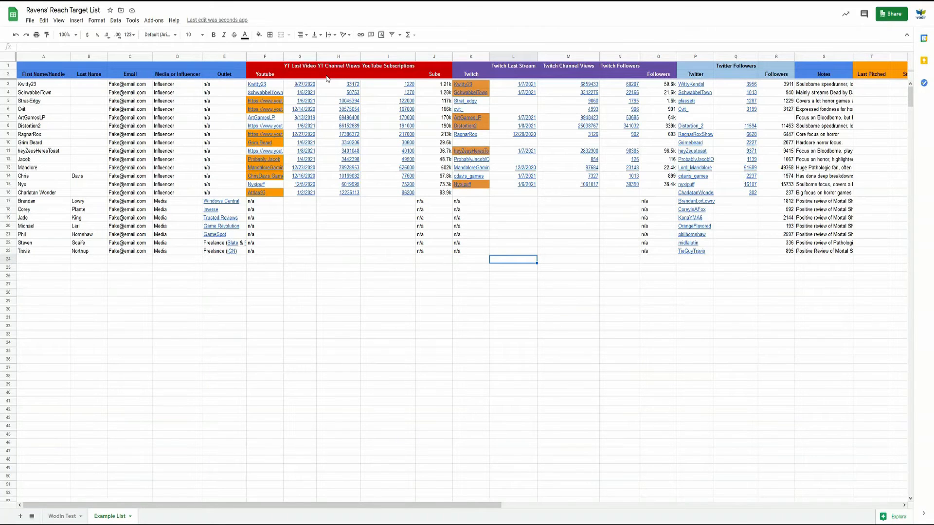
Step: Move the YouTube, Twitch and Twitter data headers from row 1 into row 2, and delete the emptied row 1
drag(299, 66, 387, 75)
drag(513, 65, 632, 74)
click(735, 66)
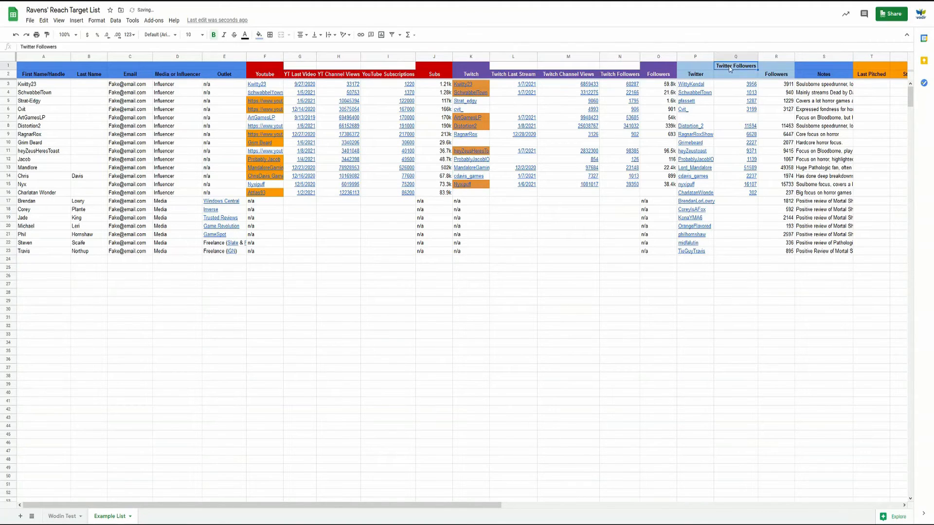
drag(736, 69, 736, 75)
right_click(10, 66)
click(37, 158)
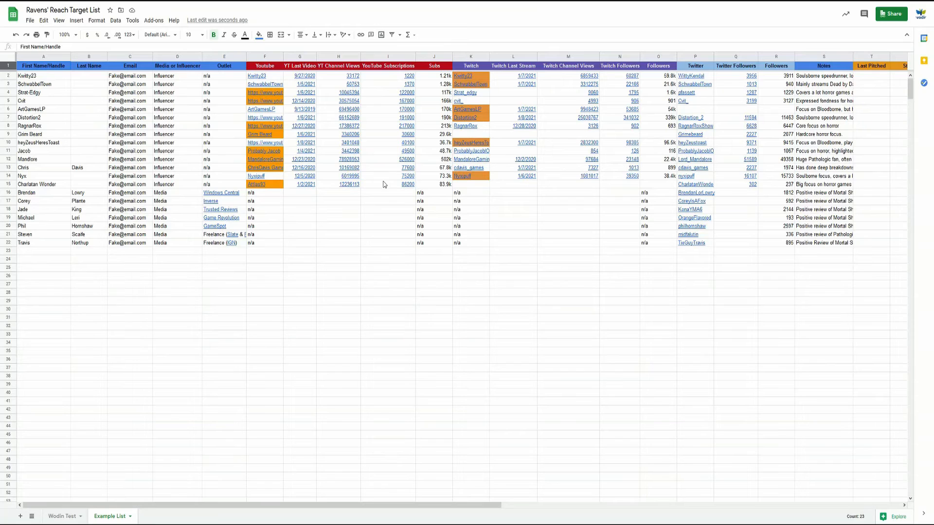
Step: Apply the #,##0 number format to the YT Channel Views, YouTube Subscriptions and Twitter Followers values
mouse_move(385, 185)
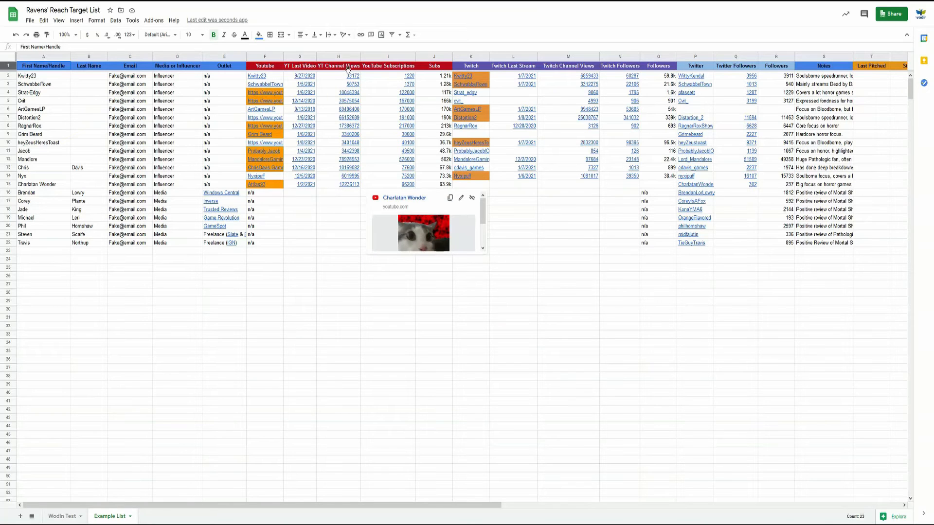
mouse_move(345, 76)
drag(344, 76, 409, 185)
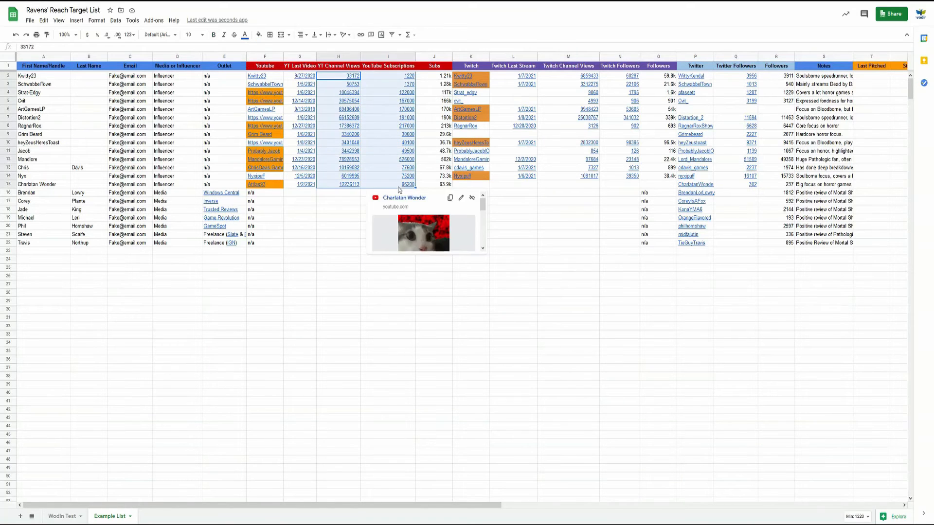
click(96, 21)
mouse_move(126, 55)
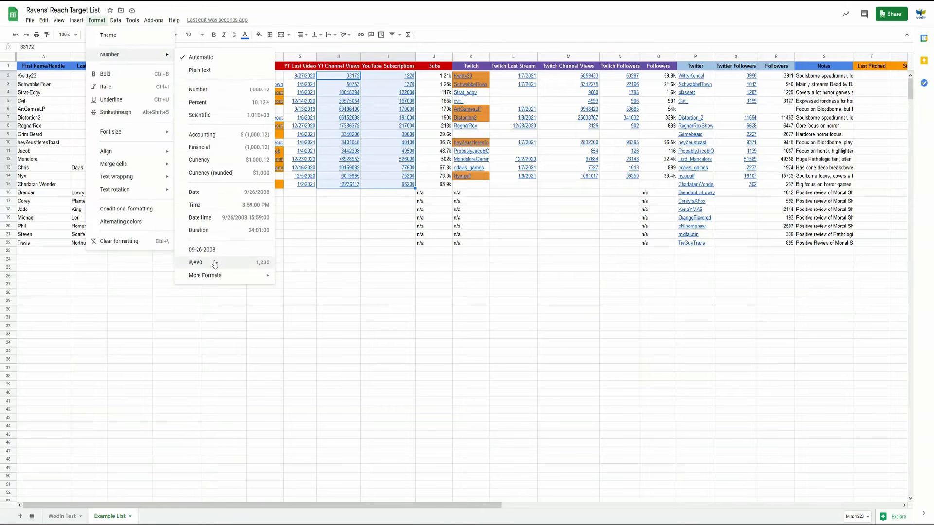
click(205, 261)
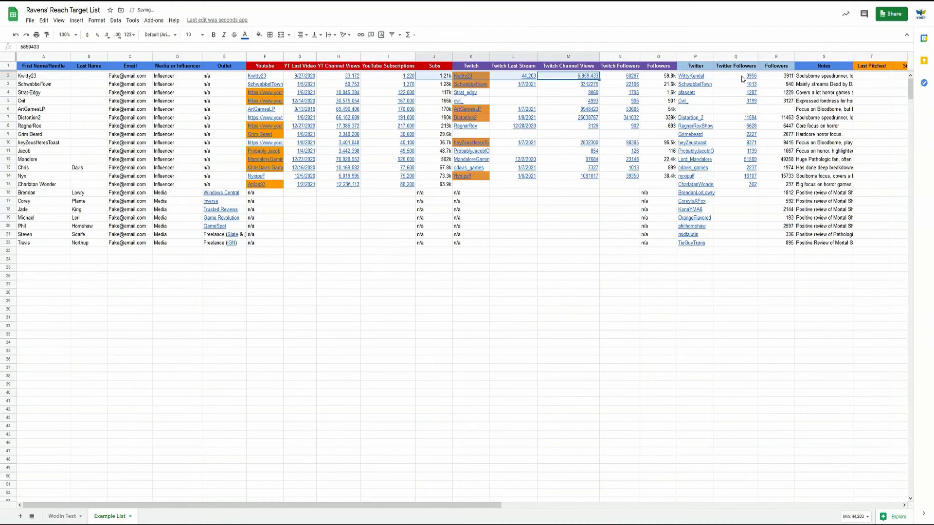
click(97, 21)
click(196, 262)
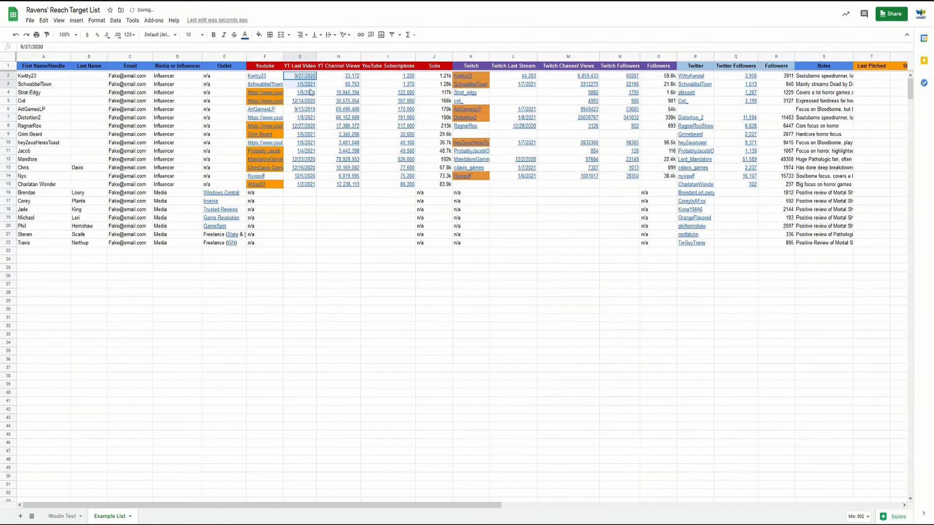
Step: Apply the 09-26-2008 date format to the YT Last Video and Twitch Last Stream dates
click(201, 249)
drag(514, 76, 525, 176)
click(97, 20)
click(202, 250)
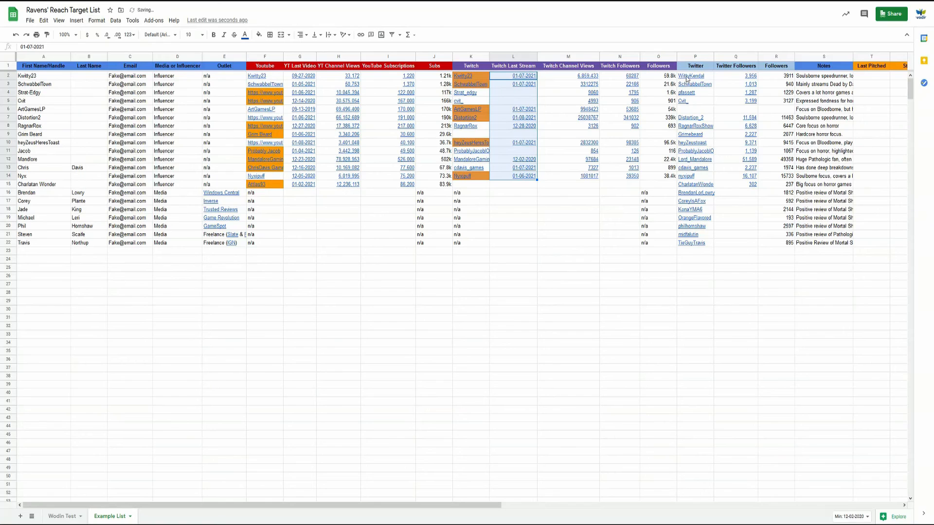
click(447, 253)
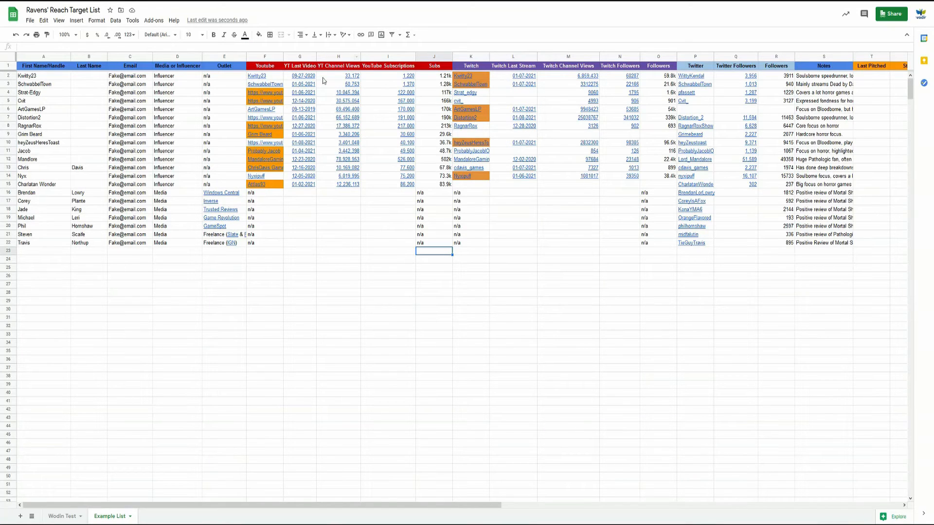
Step: Move YT Channel Views ahead of YT Last Video, and Twitch Channel Views ahead of Twitch Last Stream
click(333, 57)
drag(334, 57, 318, 56)
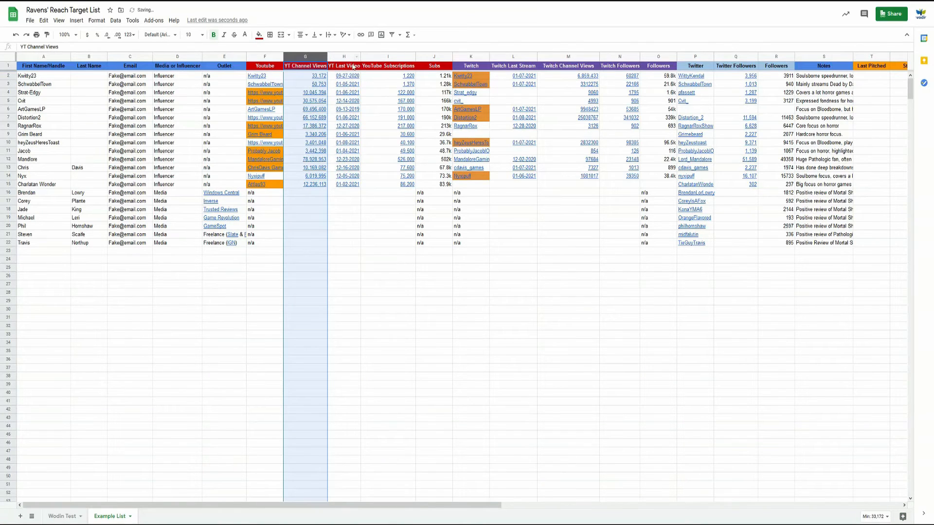
drag(518, 59, 556, 51)
Step: Insert a column after YouTube Subscriptions and give it the header "Puts pineapple on their pizza"
right_click(383, 55)
click(412, 132)
click(443, 66)
text(Puts pineapple on their pizza)
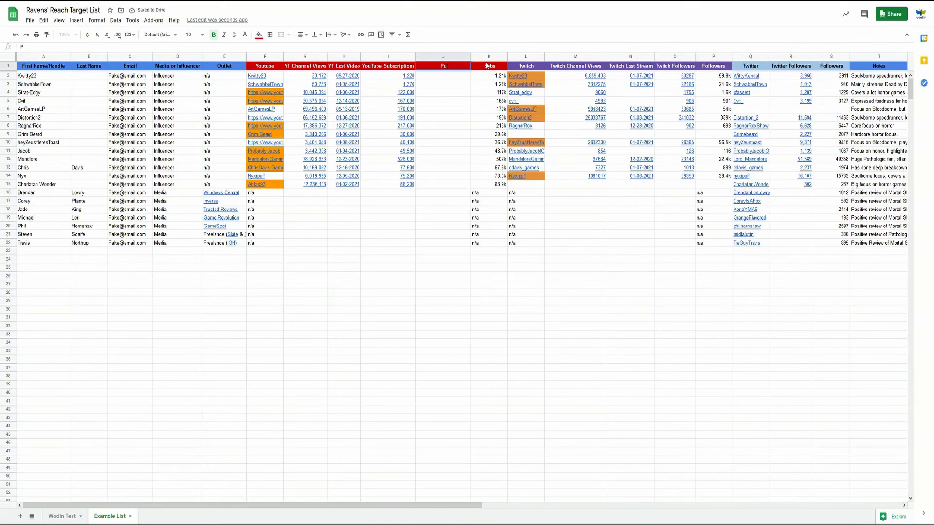
key(Return)
Step: Wrap the text of the "Puts pineapple on their pizza" header cell
click(443, 66)
click(96, 21)
mouse_move(116, 177)
click(187, 194)
Step: Add centred checkboxes to every contact row, J2:J22, in the "Puts pineapple on their pizza" column
drag(443, 82, 443, 249)
click(77, 20)
click(111, 227)
click(302, 35)
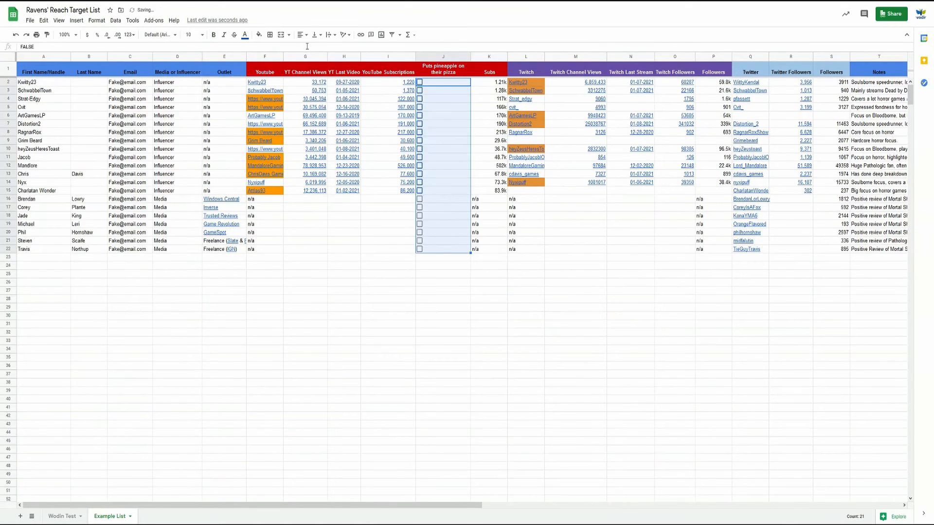
click(314, 47)
click(489, 281)
click(527, 281)
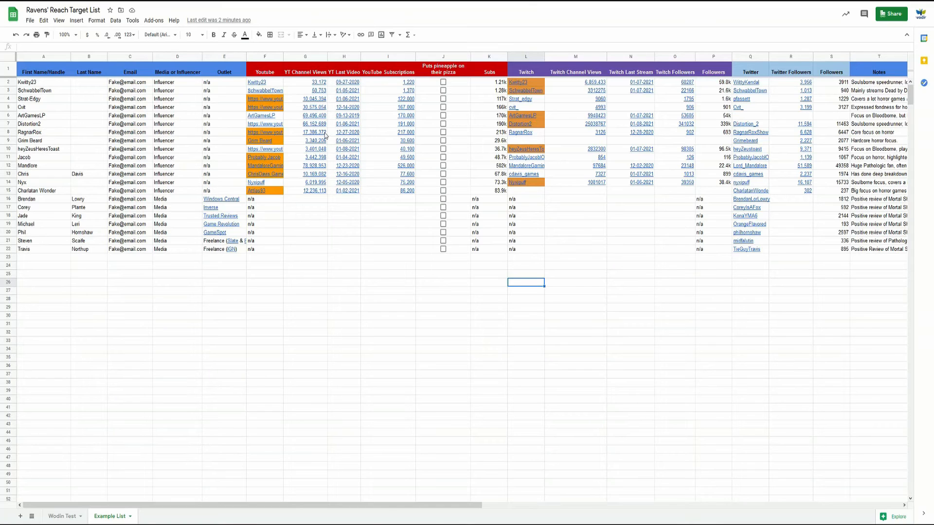
Step: Clear the YouTube statistics in rows 4 to 14 and the Twitch and Twitter statistics in rows 4 to 15
drag(317, 107, 406, 194)
click(344, 266)
drag(316, 100, 407, 185)
key(Delete)
drag(575, 99, 677, 191)
key(Delete)
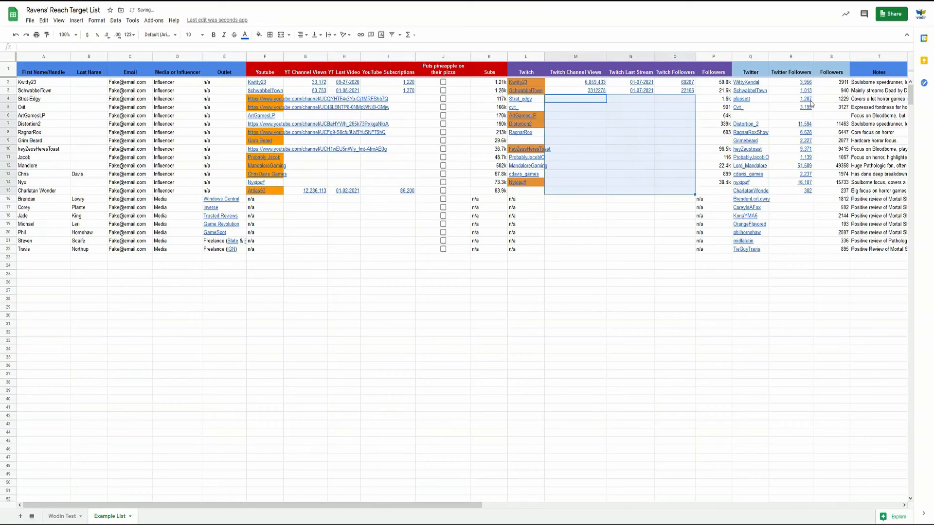
drag(807, 100, 802, 190)
key(Delete)
click(388, 374)
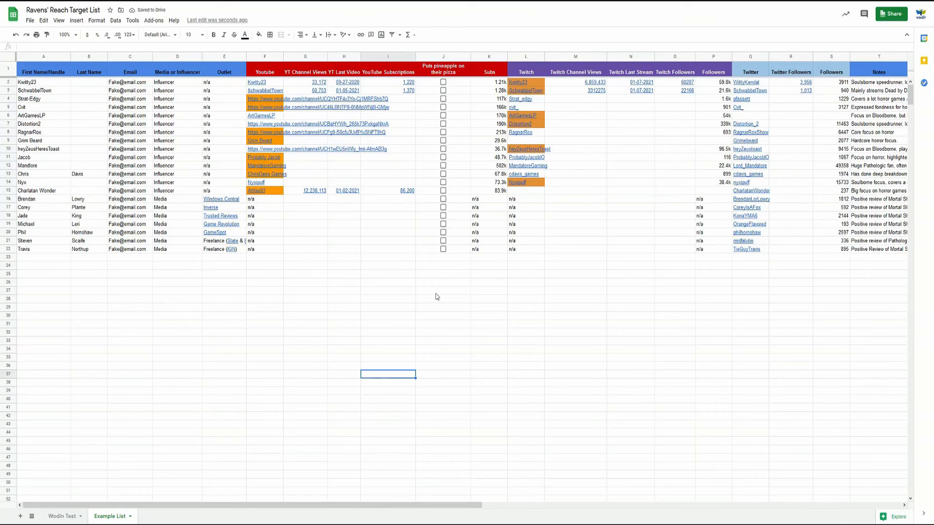
Step: Delete the old Subs column and both old Followers columns
click(492, 58)
right_click(492, 59)
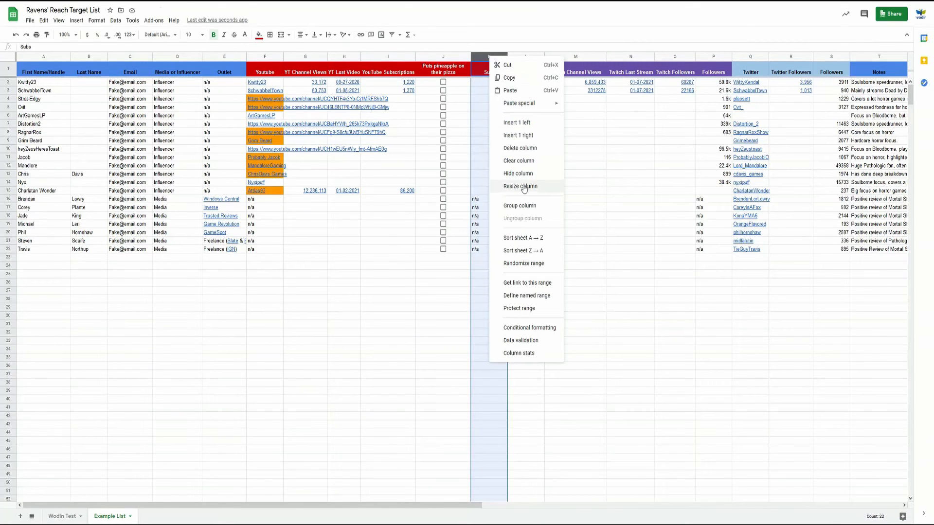
click(520, 147)
click(579, 358)
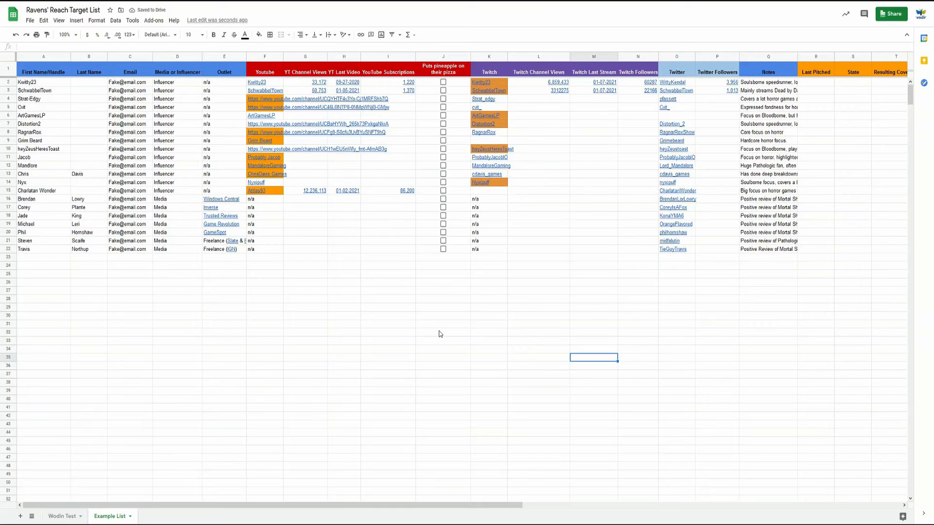
Step: Fetch fresh YouTube data with Wodin for the Youtube column entries in F2:F15
drag(263, 83, 265, 191)
click(154, 20)
mouse_move(163, 55)
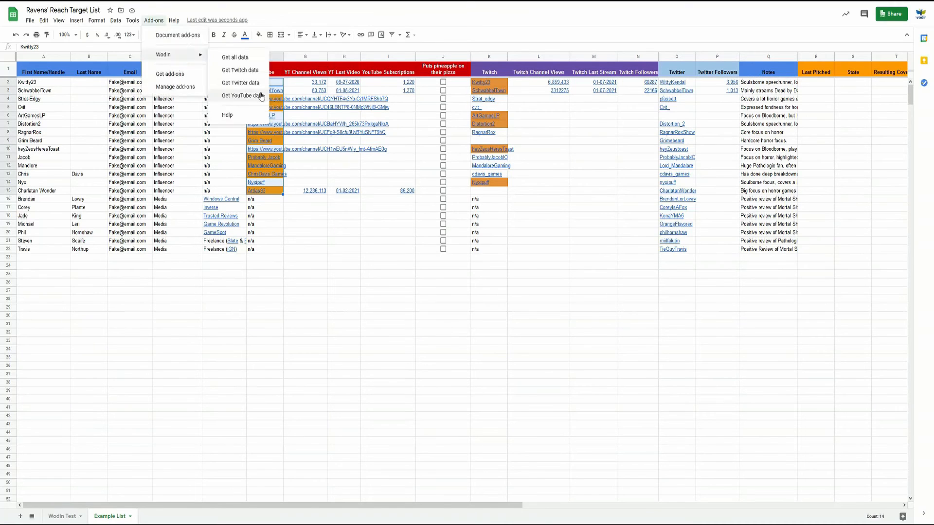
click(261, 96)
click(717, 308)
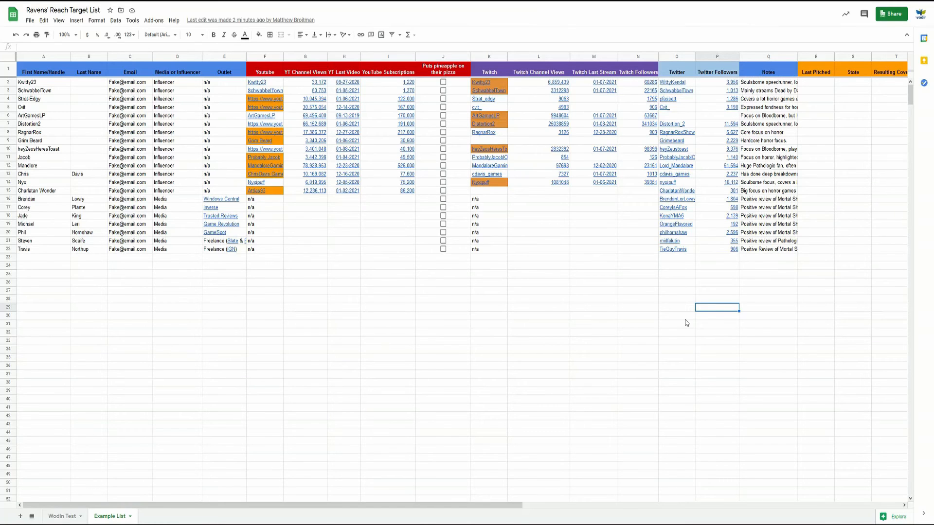
Step: Delete the YT Channel Views column from the Example List sheet
click(311, 57)
right_click(312, 57)
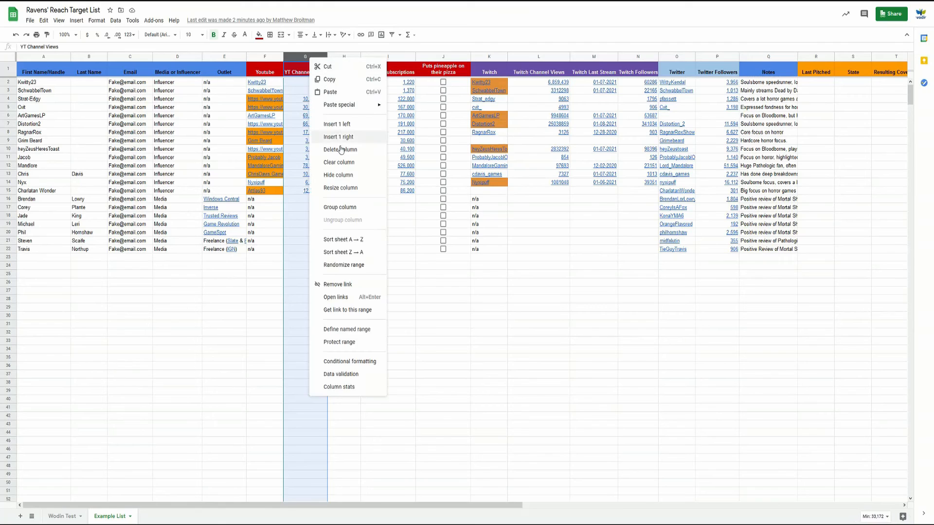
click(341, 150)
Step: Remove the hyperlinks from the YT Last Video dates in G2:G15
drag(302, 82, 310, 197)
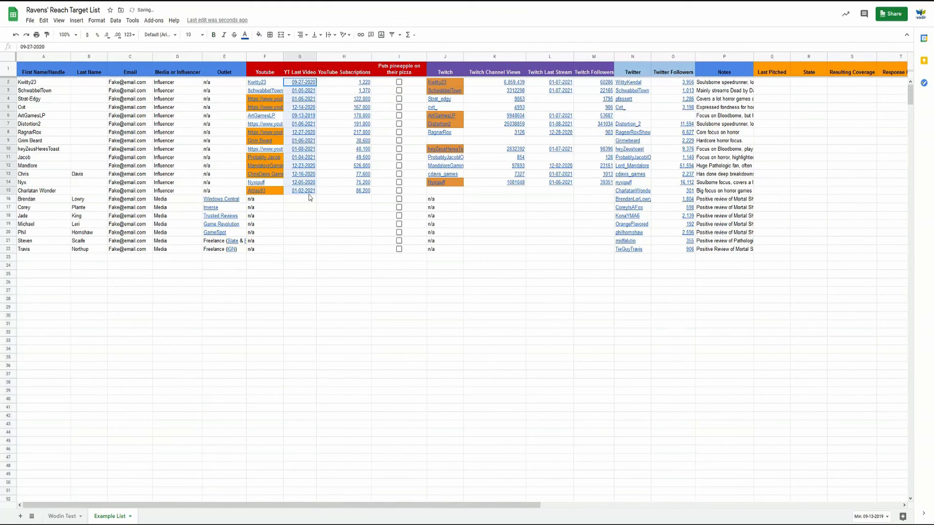
right_click(308, 193)
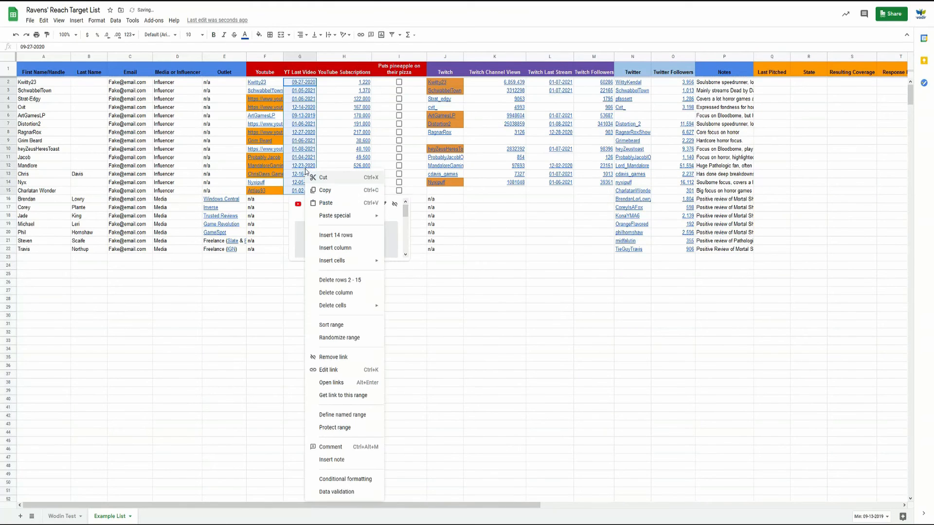
click(320, 357)
click(326, 341)
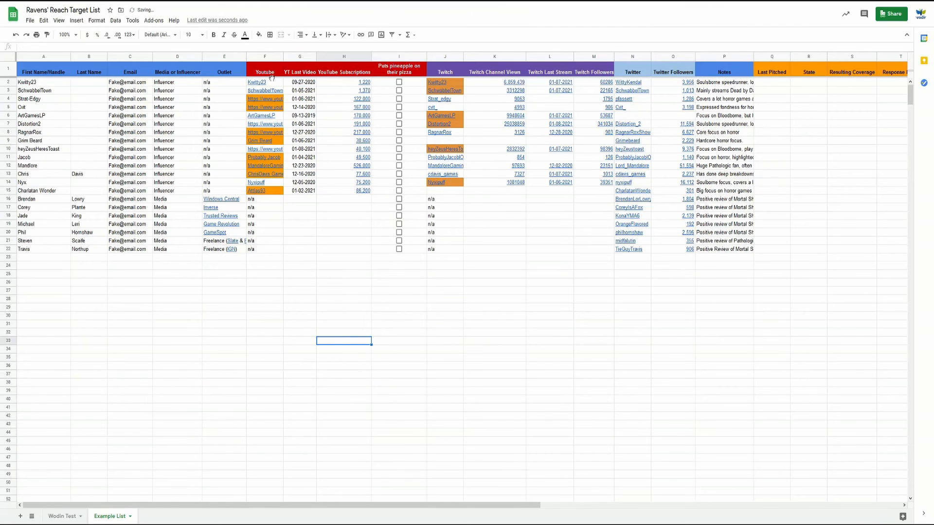
Step: Run the Wodin YouTube fetch again on F2:F15 to regenerate the channel views column and the linked statistics
drag(270, 84, 271, 190)
click(154, 20)
click(236, 52)
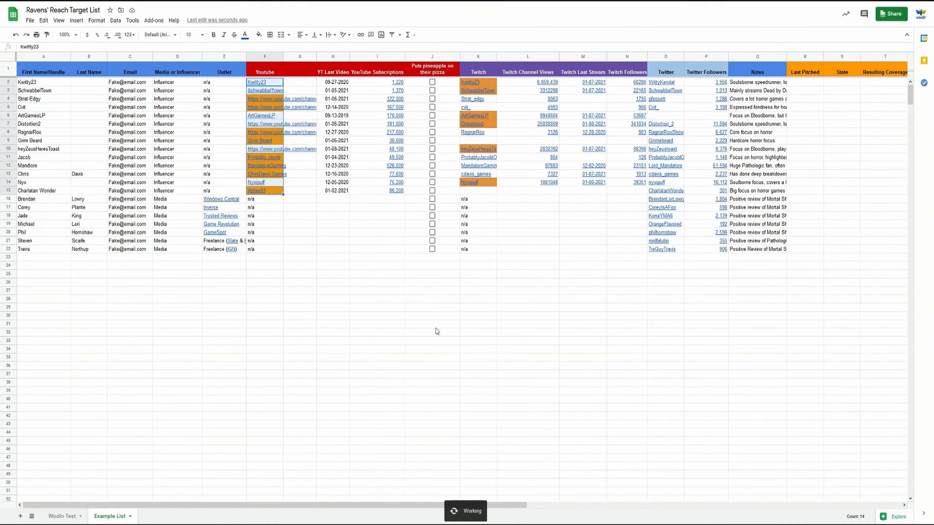
click(346, 207)
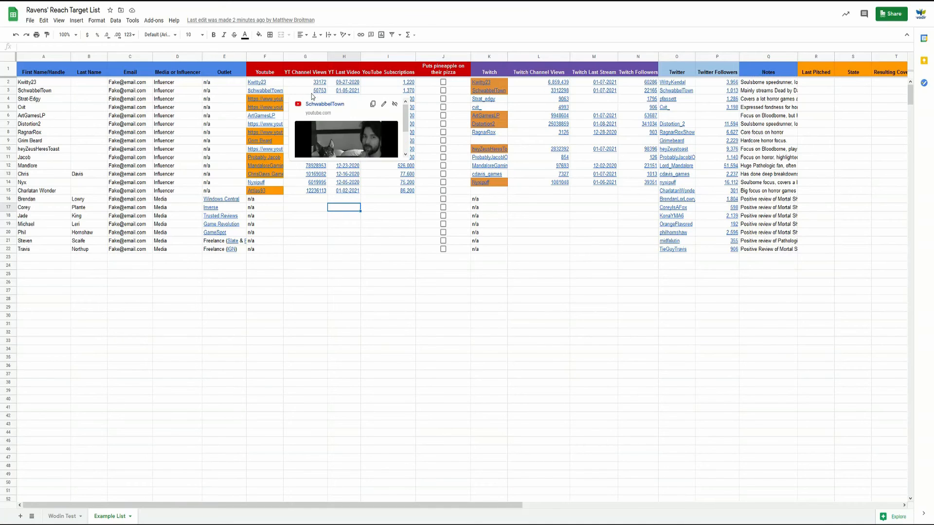
click(313, 220)
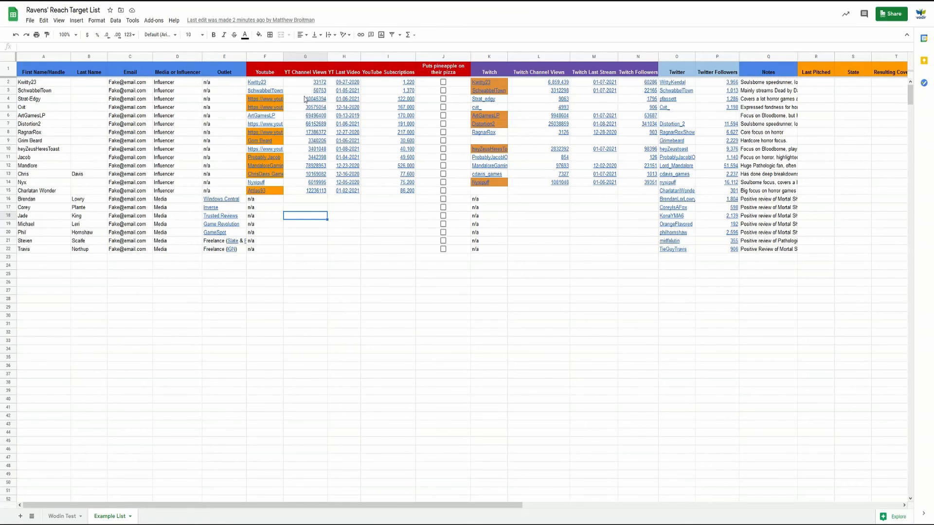
mouse_move(305, 99)
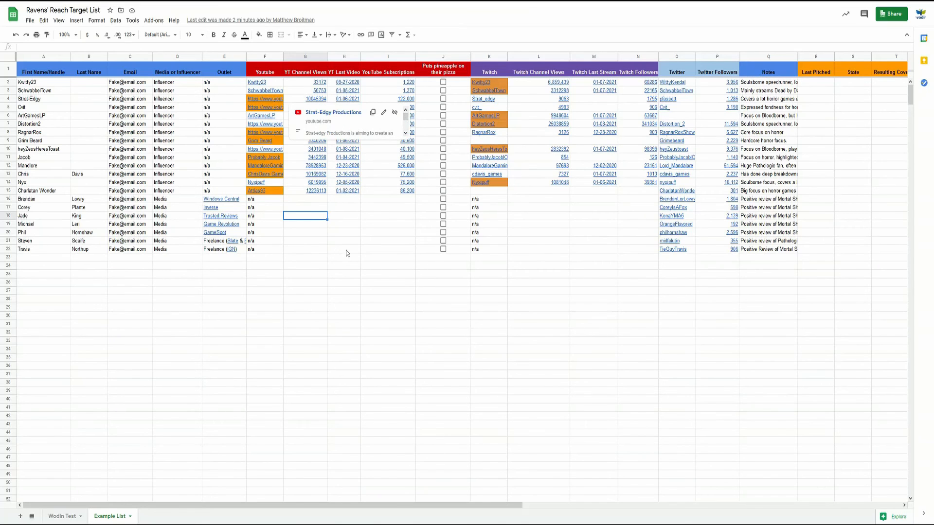